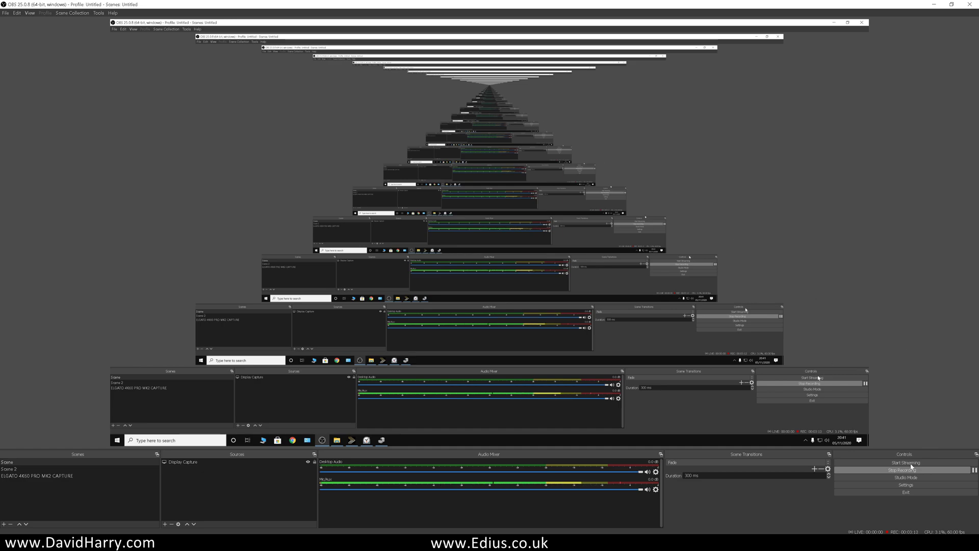
# Review OBS Studio's Output settings on the Recording tab.
pyautogui.click(904, 486)
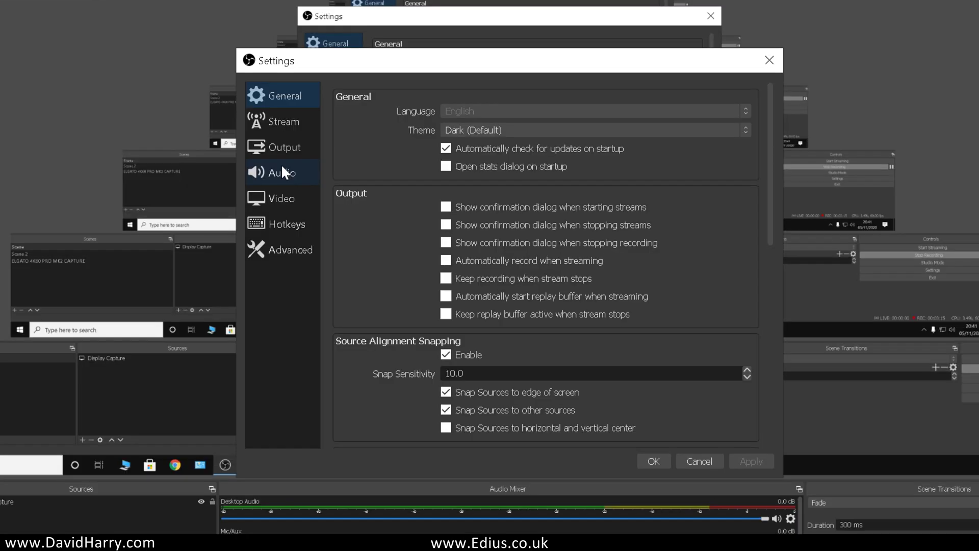
pyautogui.click(283, 151)
pyautogui.click(392, 129)
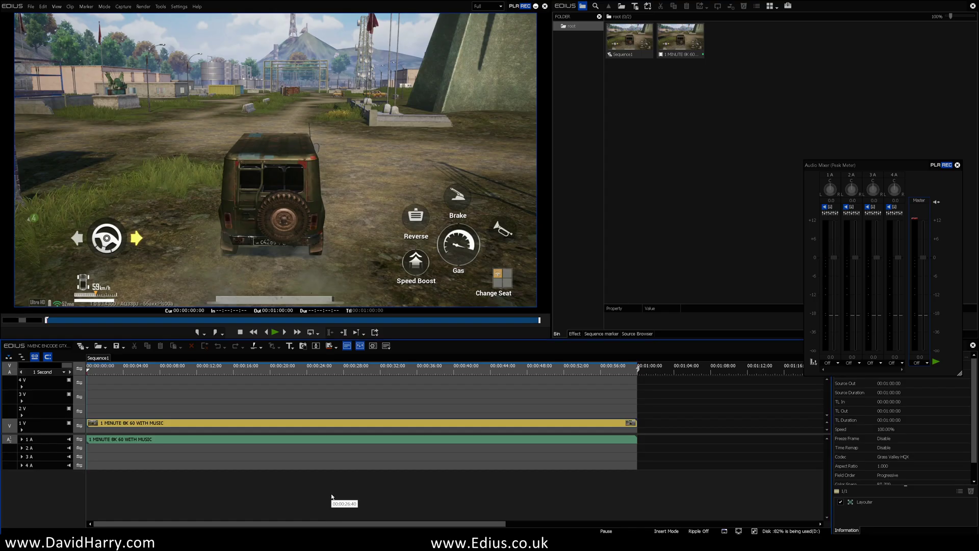
pyautogui.rightClick(324, 424)
pyautogui.click(352, 420)
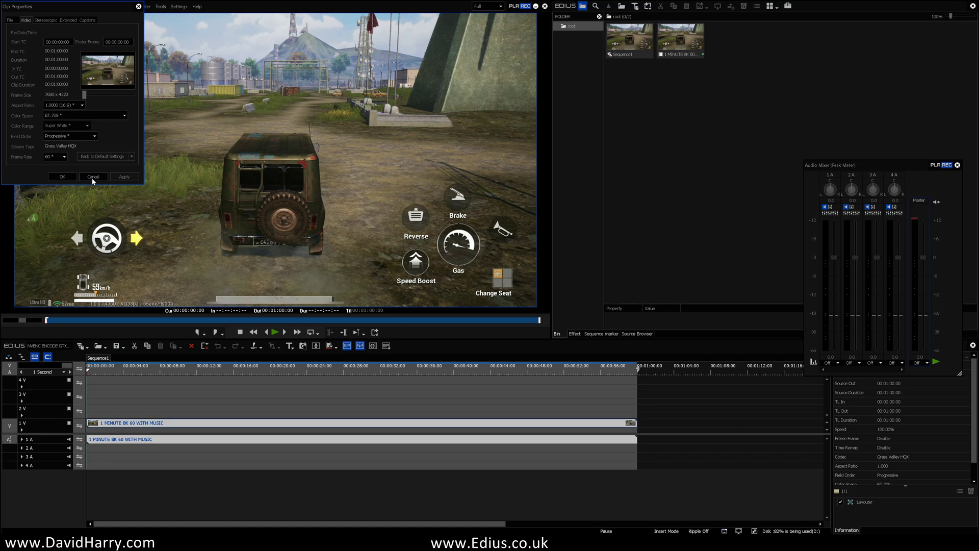
pyautogui.click(192, 364)
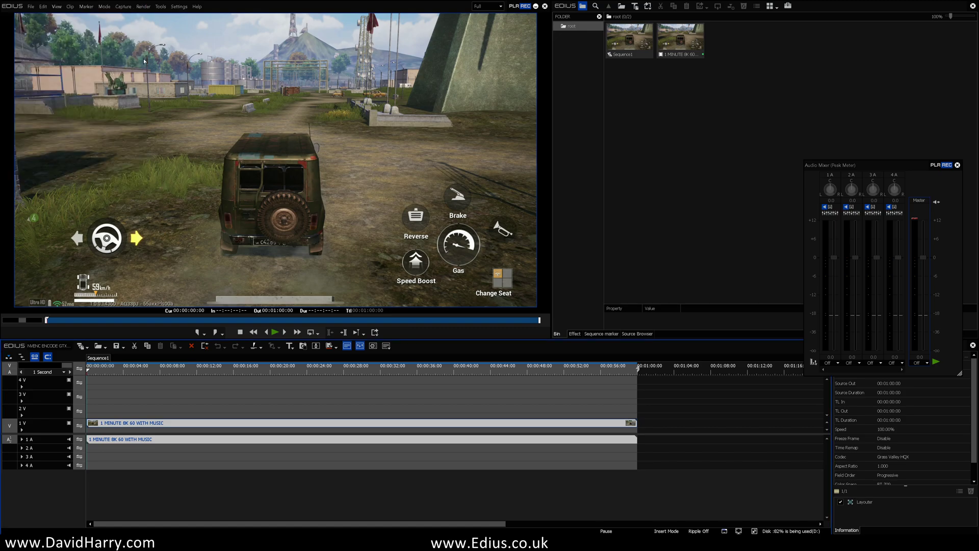
pyautogui.click(179, 6)
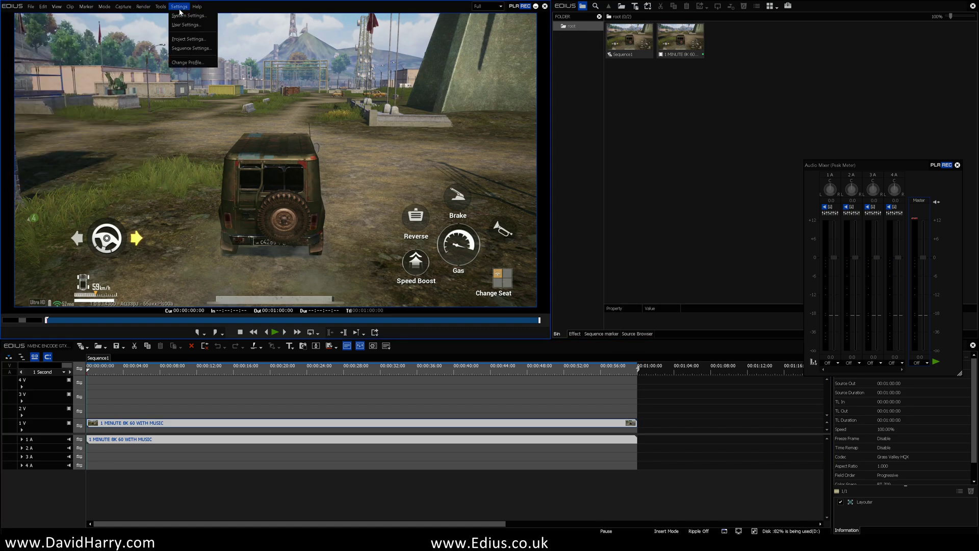
pyautogui.click(188, 39)
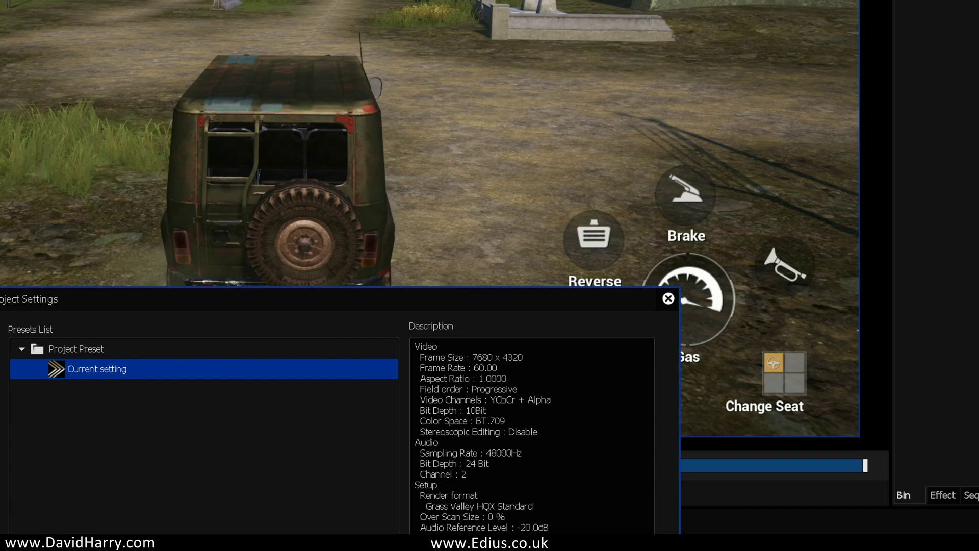
pyautogui.press('Return')
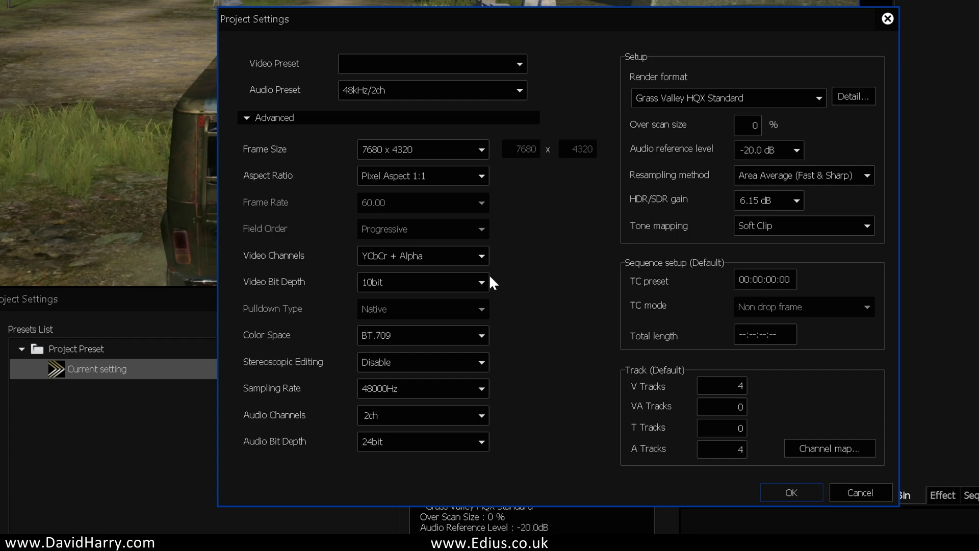
pyautogui.click(790, 493)
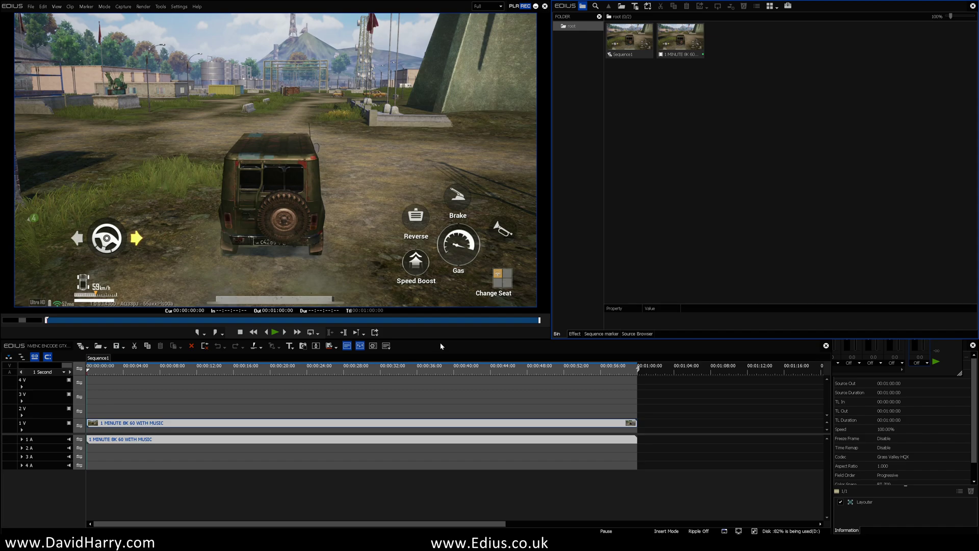
# Start a Print to File export of the timeline with the H.265/HEVC (NVIDIA) exporter.
pyautogui.click(374, 332)
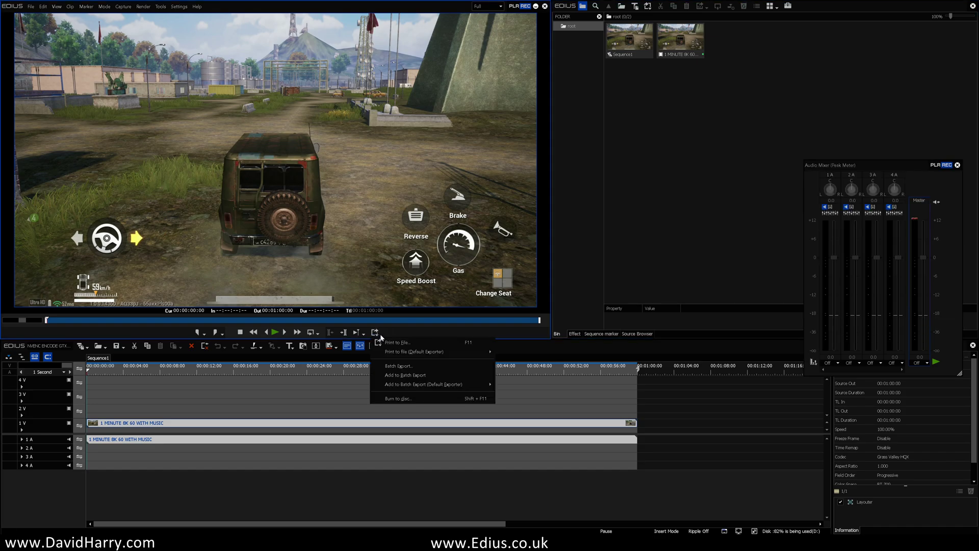
pyautogui.click(408, 342)
pyautogui.moveTo(190, 99); pyautogui.dragTo(188, 102)
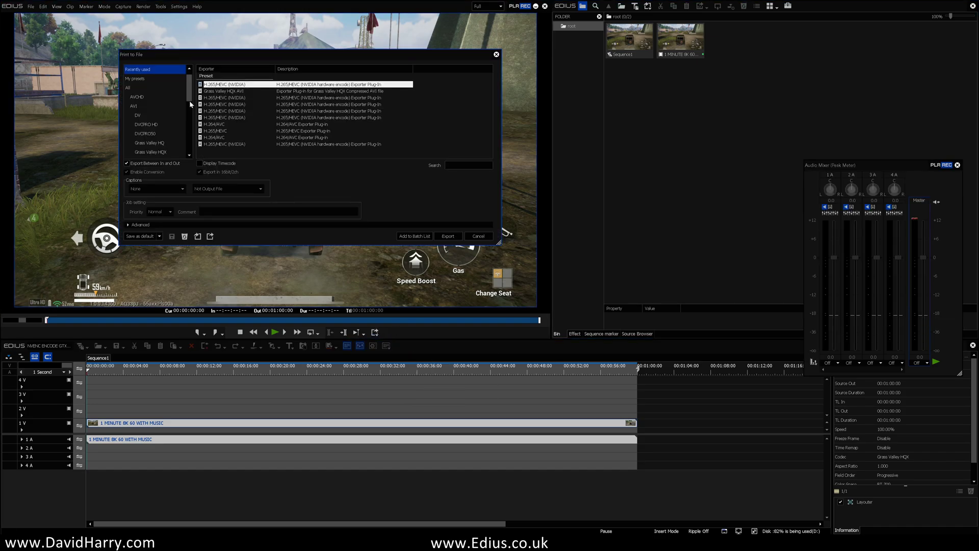
pyautogui.moveTo(269, 174); pyautogui.dragTo(269, 188)
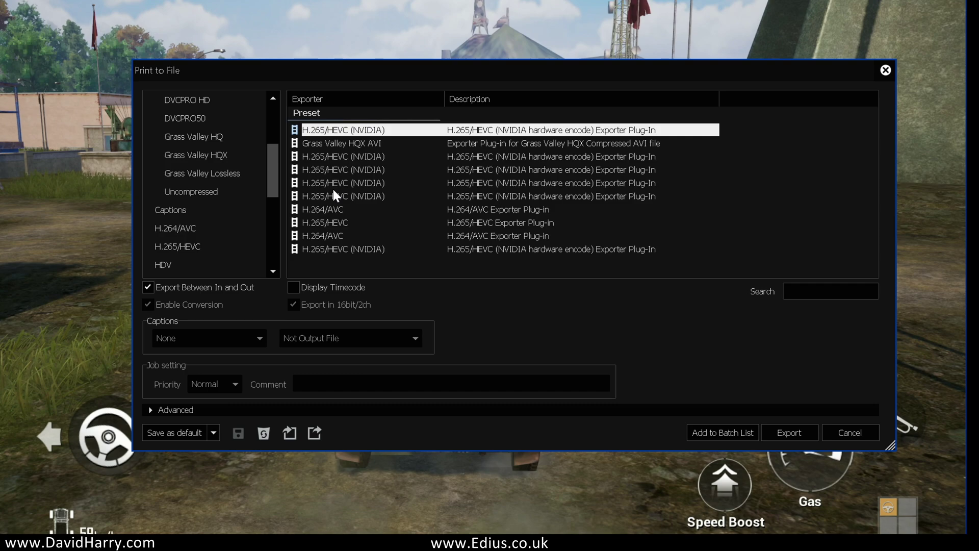
pyautogui.click(189, 250)
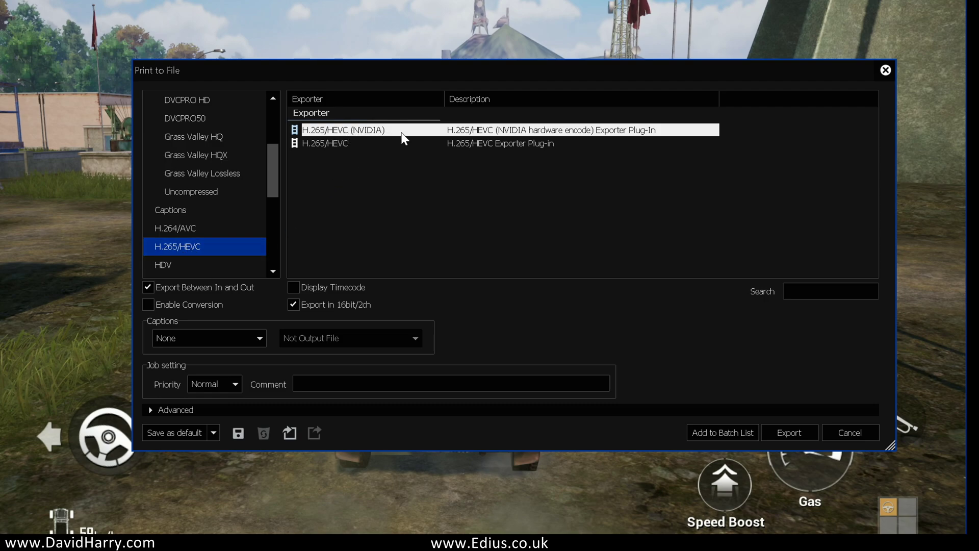
pyautogui.doubleClick(341, 130)
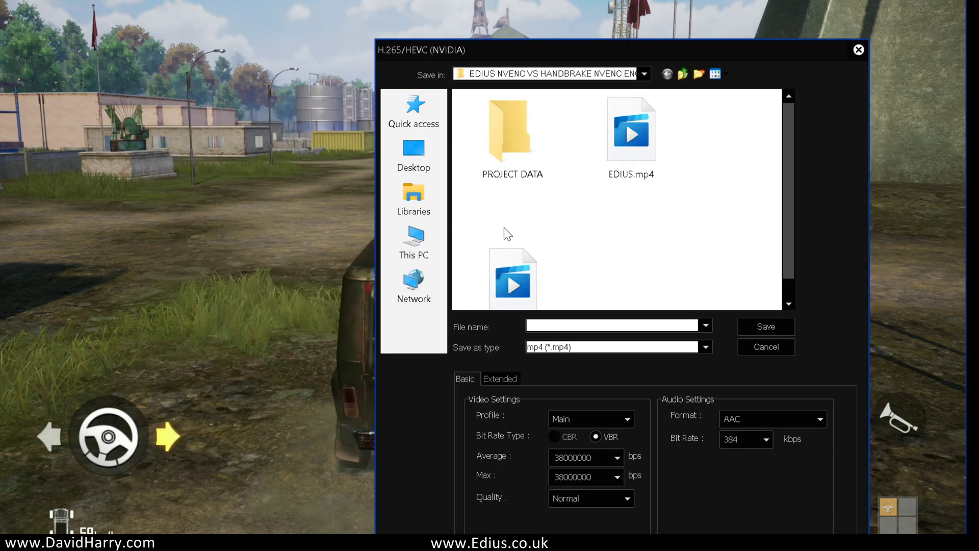
# Set the save location to the NVENC ENCODE GTX1660 VS RTX 3070 folder on drive D:.
pyautogui.moveTo(670, 138)
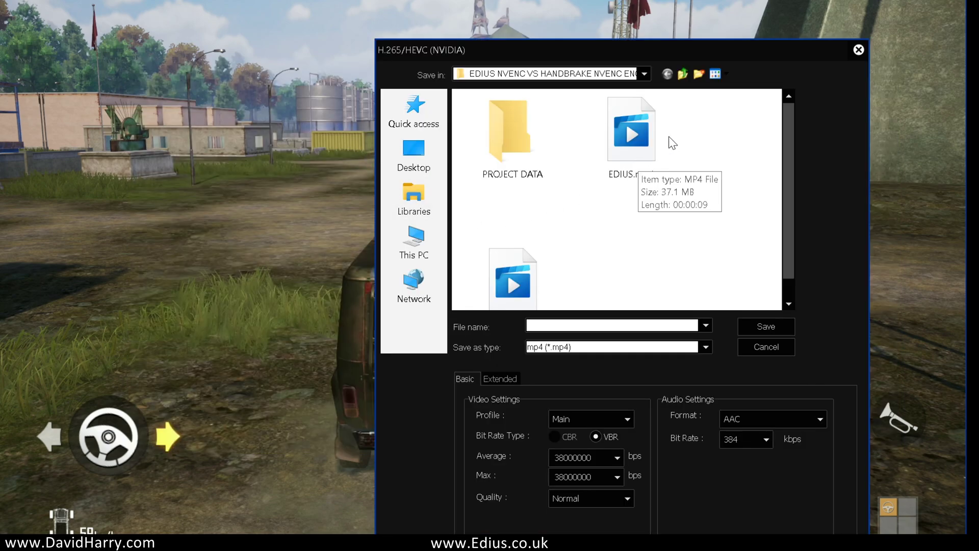
pyautogui.click(683, 75)
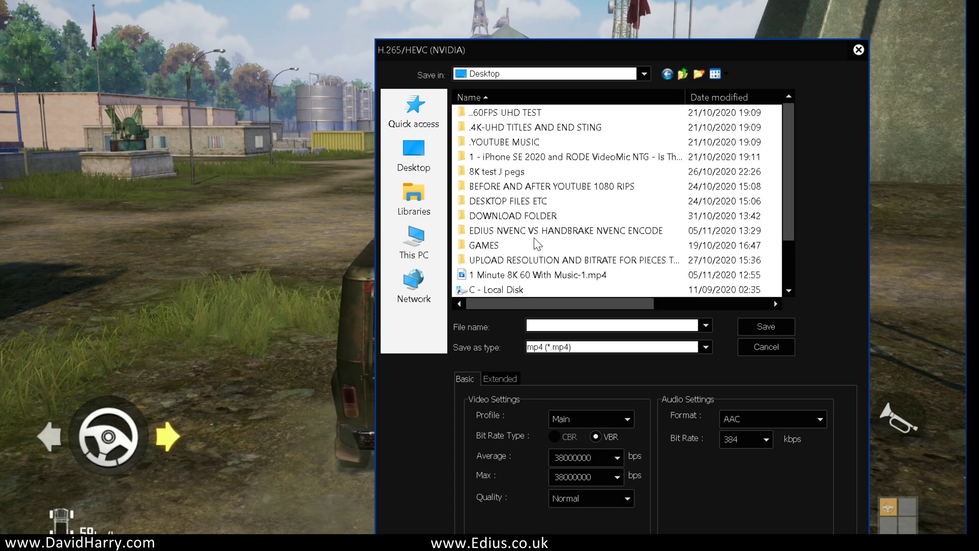
pyautogui.click(425, 235)
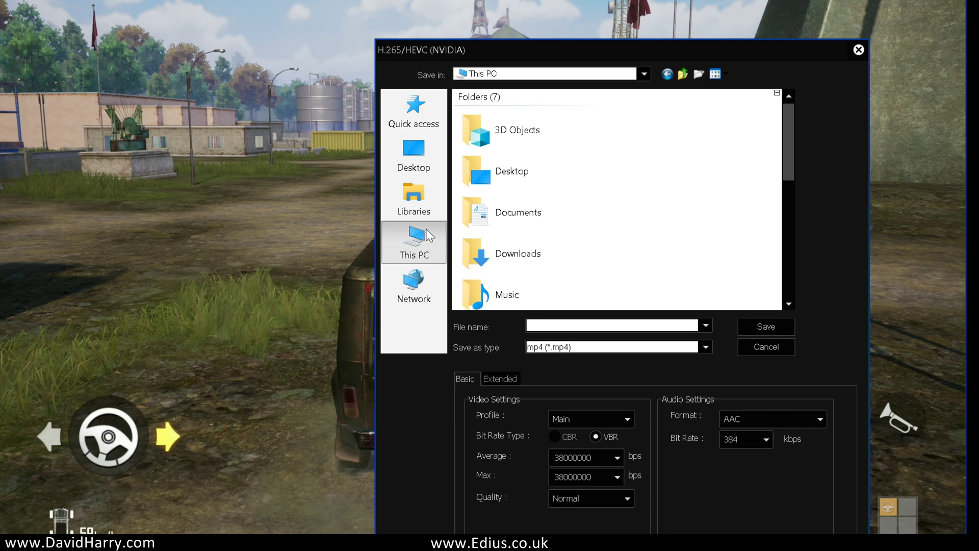
pyautogui.scroll(-5, 555, 199)
pyautogui.scroll(3, 530, 209)
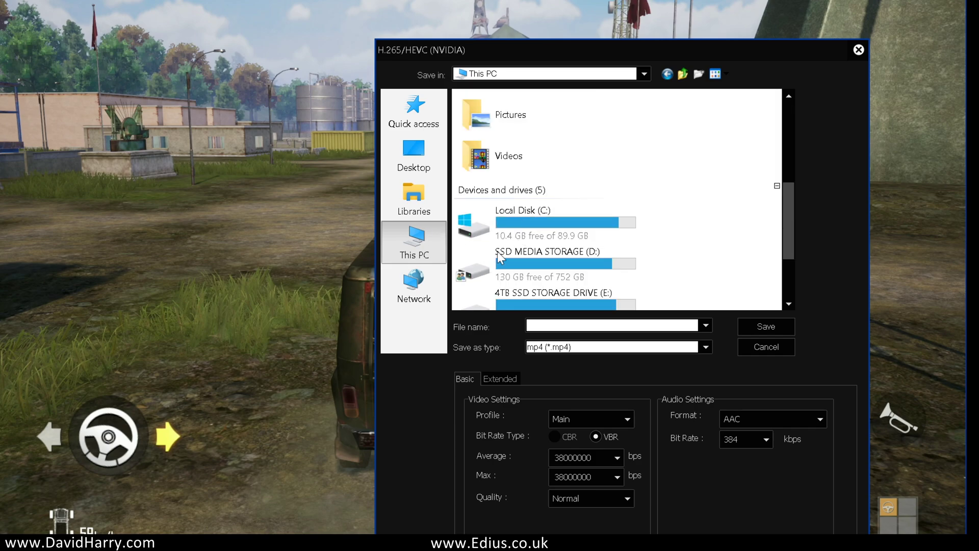
pyautogui.doubleClick(501, 254)
pyautogui.click(505, 129)
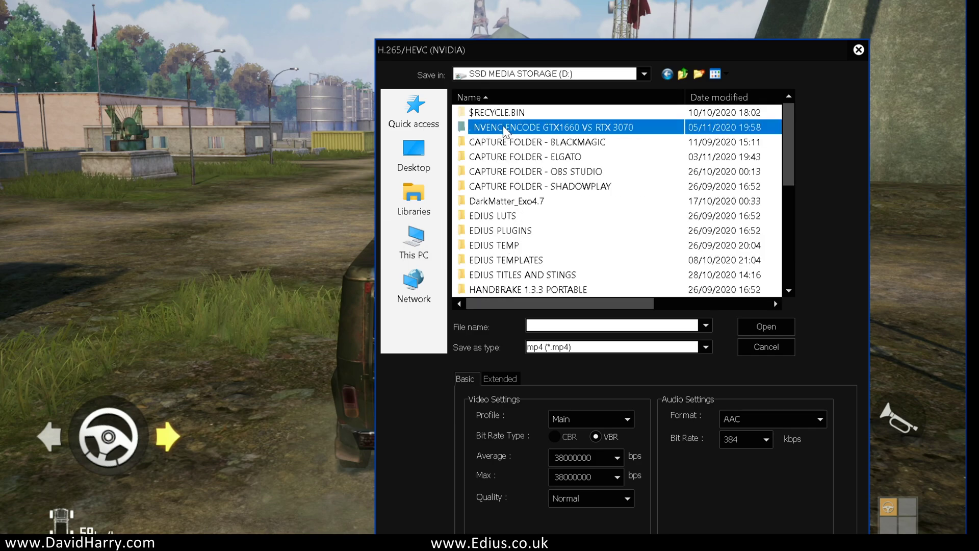
pyautogui.doubleClick(505, 127)
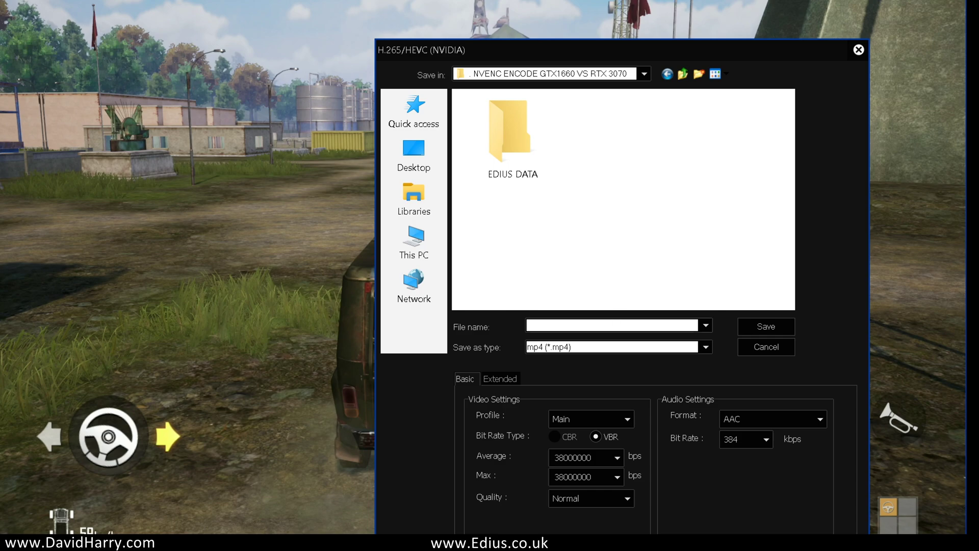
# Name the export file GTX1660.
pyautogui.click(529, 326)
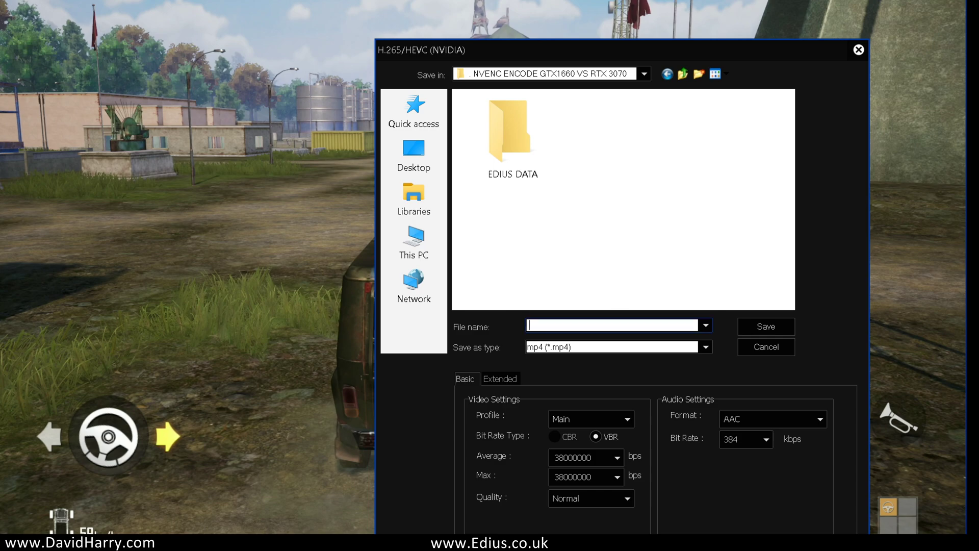
pyautogui.write('g')
pyautogui.press('BackSpace')
pyautogui.write('GTX1660')
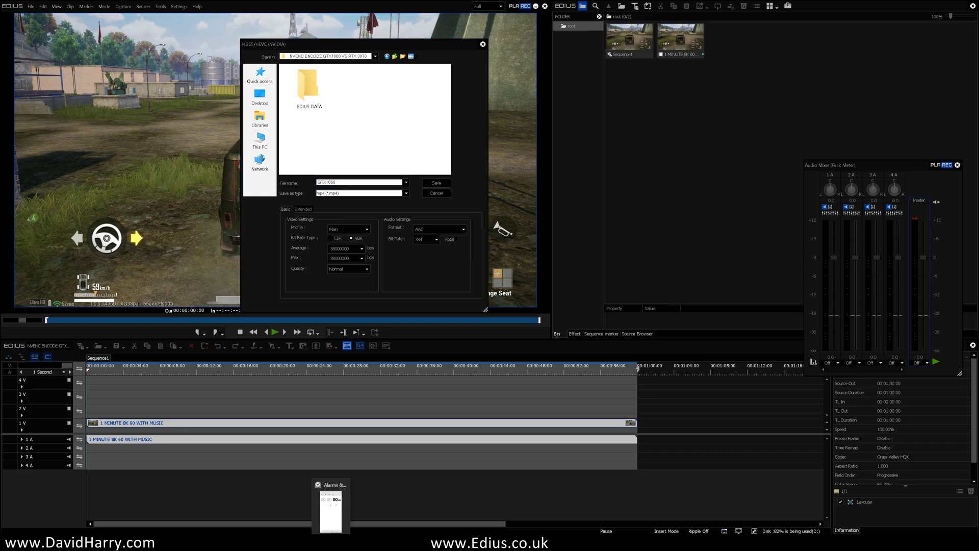
# Start the stopwatch and save the GTX1660 export so it begins rendering.
pyautogui.moveTo(718, 110); pyautogui.dragTo(596, 66)
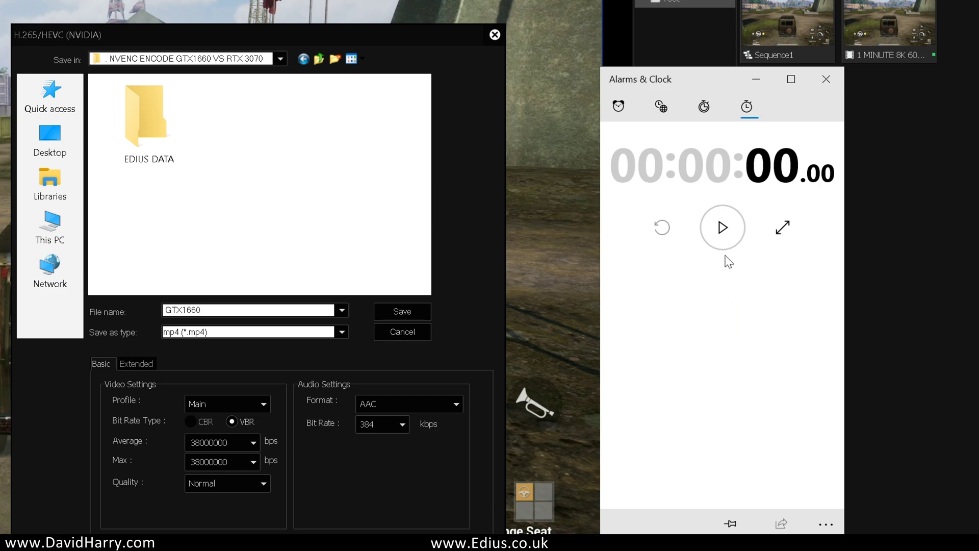
pyautogui.click(723, 230)
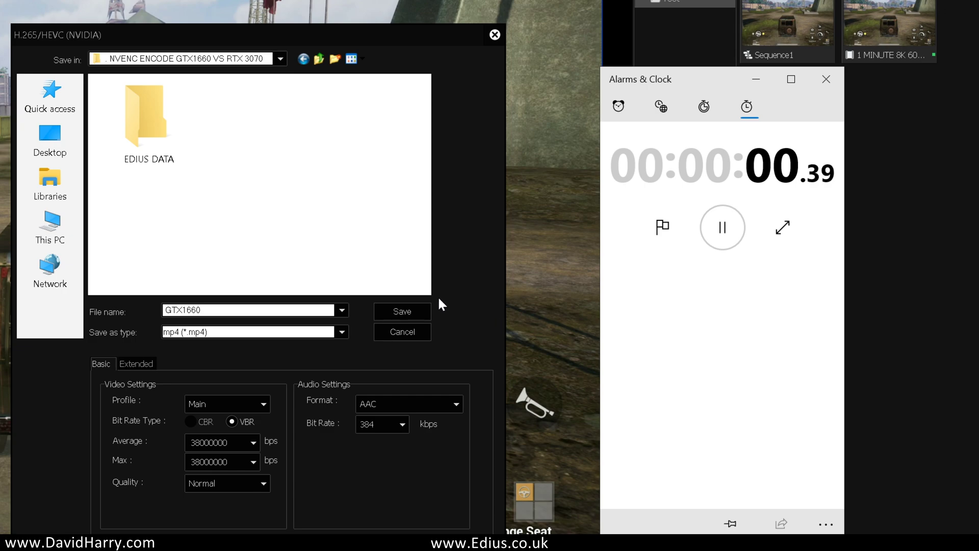
pyautogui.click(403, 312)
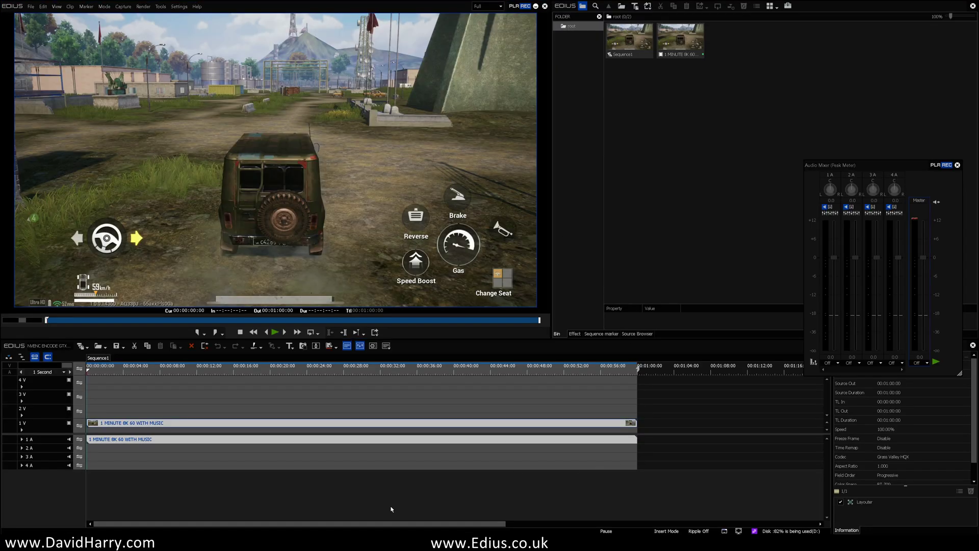
# Confirm the NVIDIA GeForce GTX 1660 in Device Manager, then hide it and the stopwatch.
pyautogui.hotkey('alt', 'Tab')
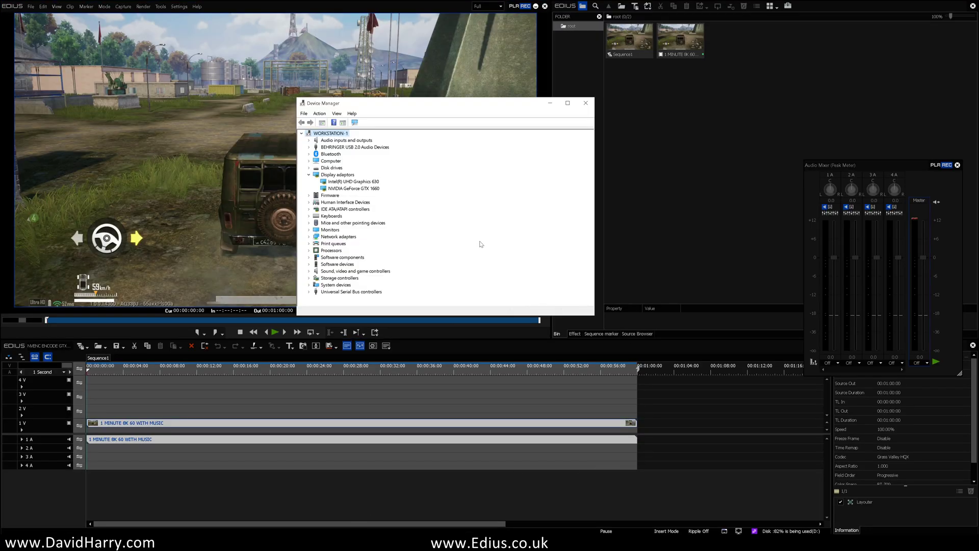
pyautogui.hotkey('alt', 'Tab')
pyautogui.moveTo(490, 106); pyautogui.dragTo(275, 265)
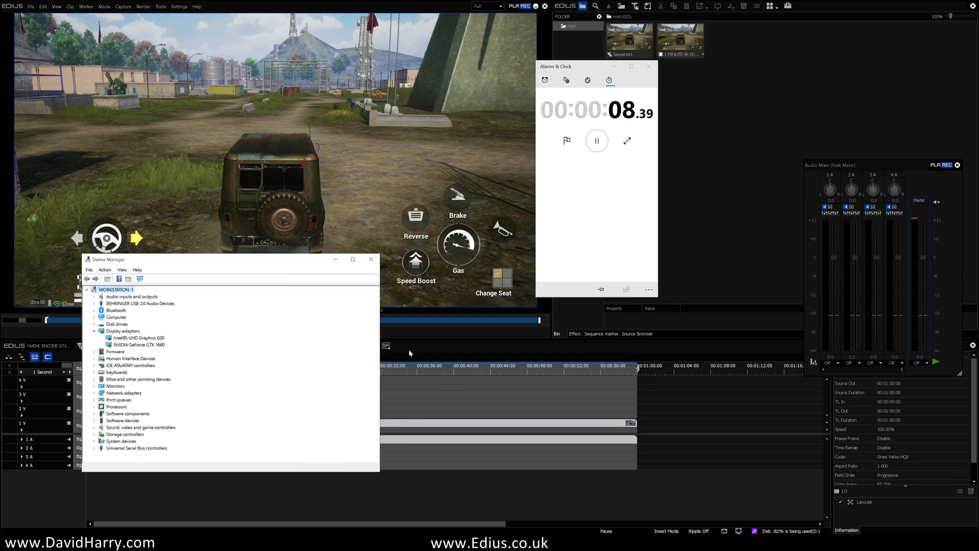
pyautogui.click(335, 259)
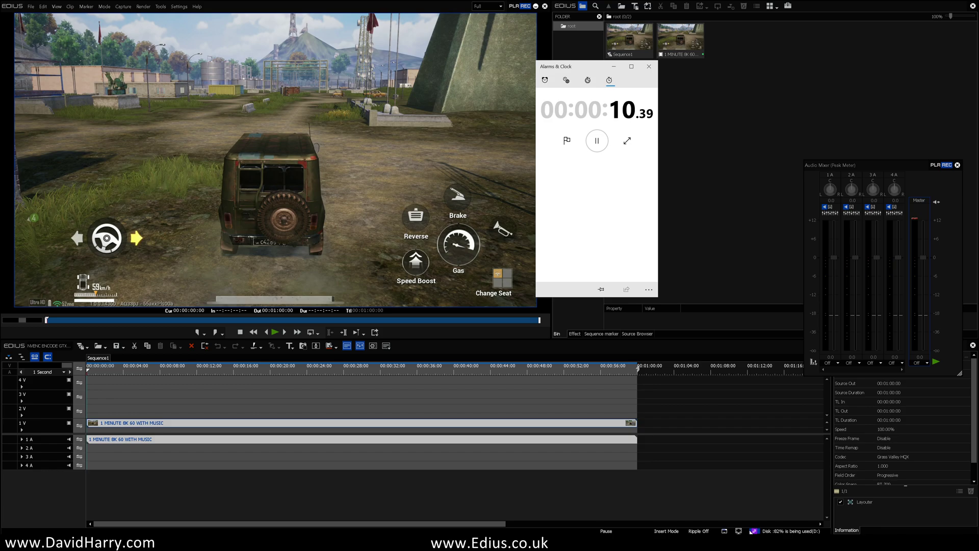
pyautogui.hotkey('alt', 'Tab')
pyautogui.hotkey('alt', 'Tab')
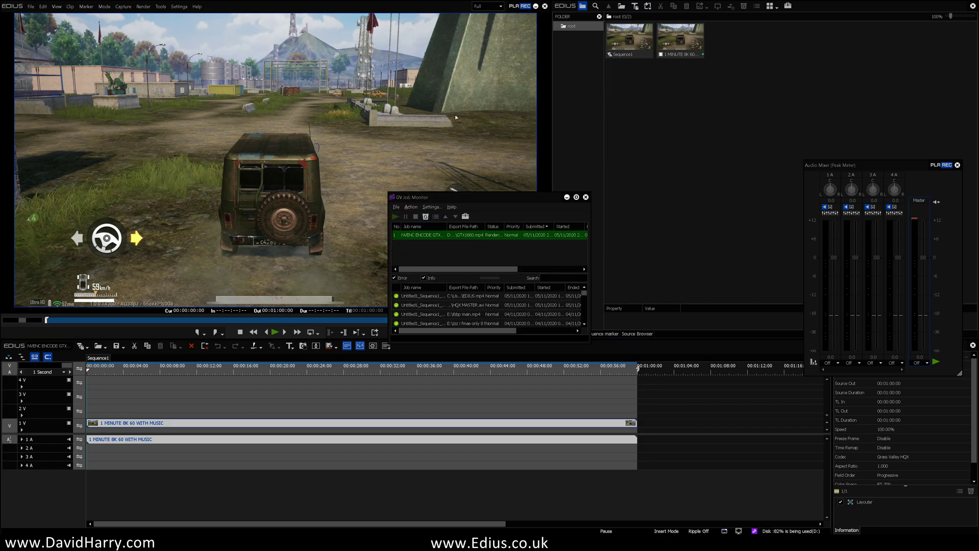
# Enlarge the GV Job Monitor and place the stopwatch above it to follow the GTX1660 render.
pyautogui.moveTo(498, 197); pyautogui.dragTo(225, 41)
pyautogui.moveTo(317, 187); pyautogui.dragTo(531, 447)
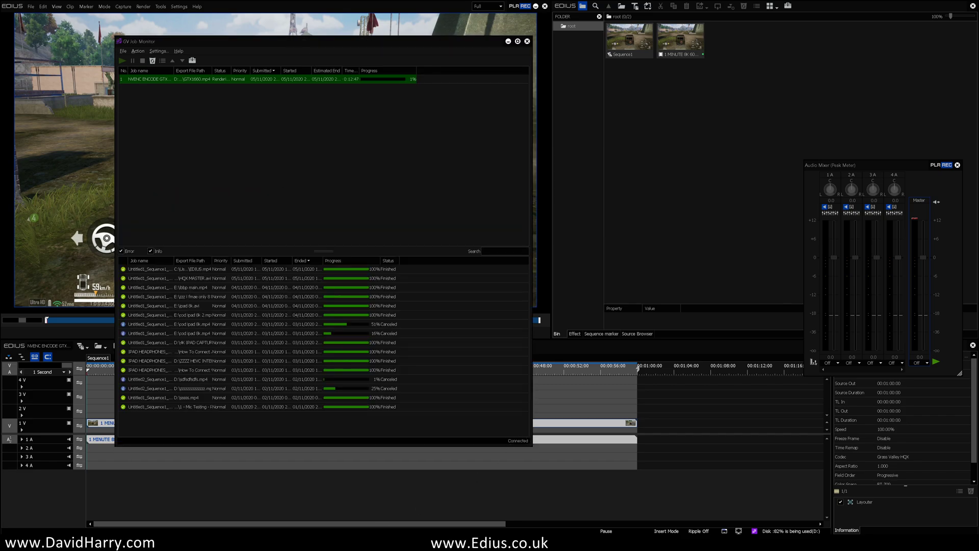
pyautogui.hotkey('alt', 'Tab')
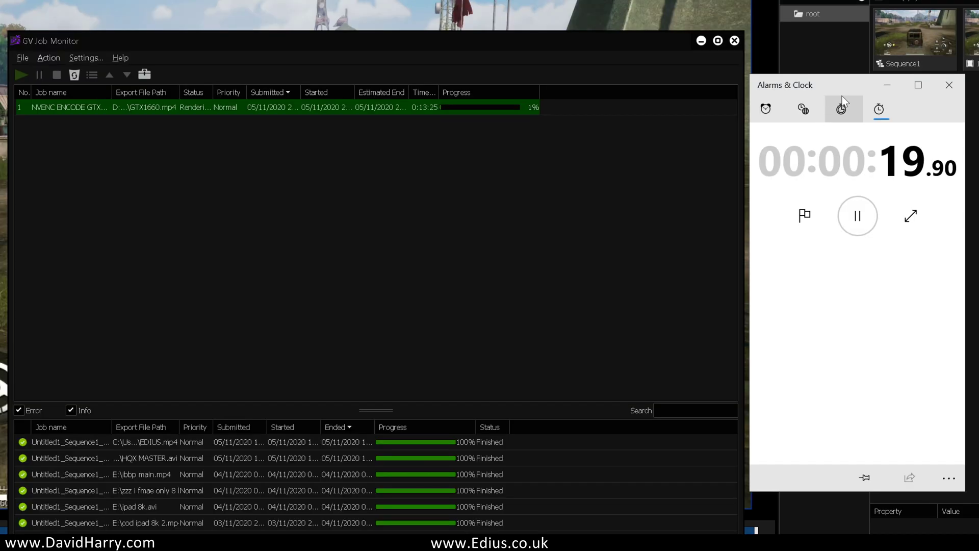
pyautogui.moveTo(846, 80); pyautogui.dragTo(844, 35)
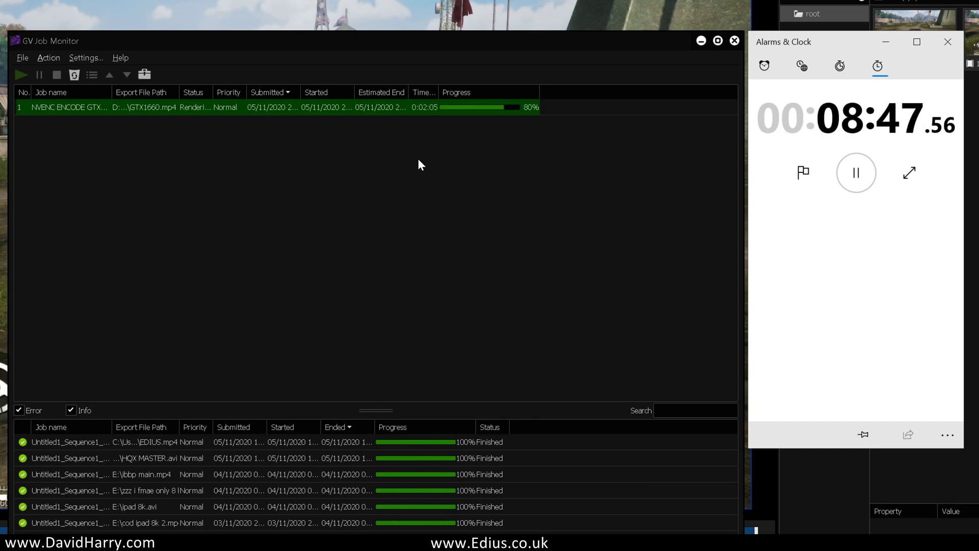
# Pause the stopwatch at 10:56.84 as the GTX1660 render reaches 100%.
pyautogui.click(856, 172)
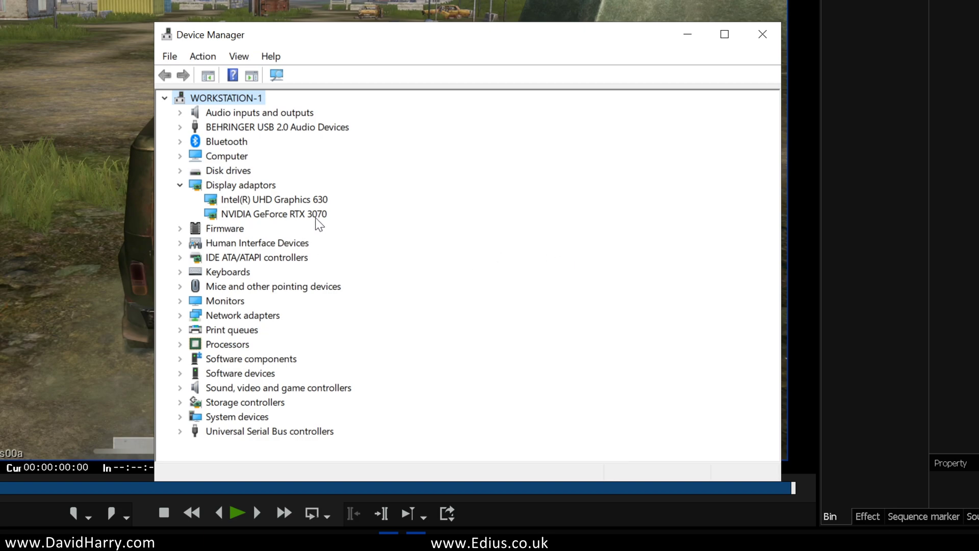
# Close Device Manager and bring up EDIUS's Export menu for the next render.
pyautogui.click(688, 34)
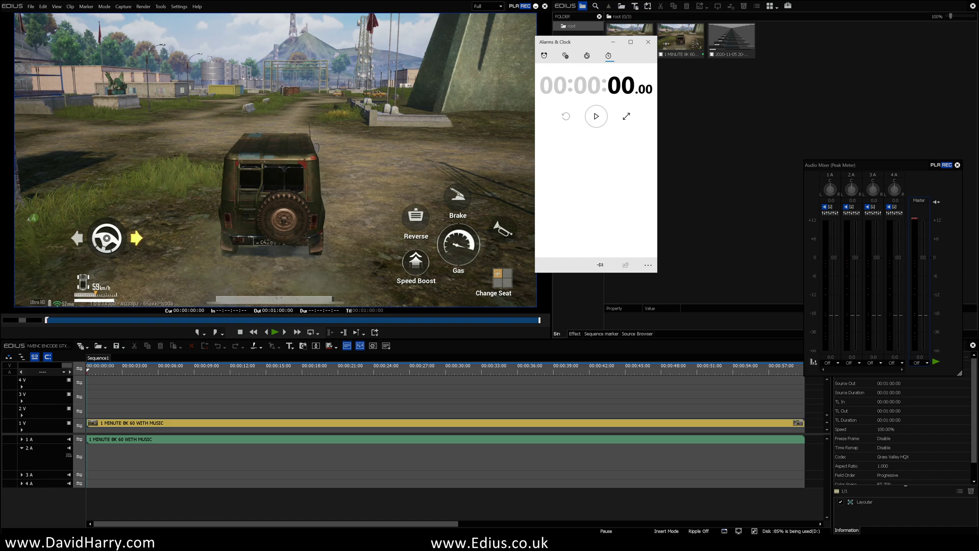
pyautogui.click(374, 332)
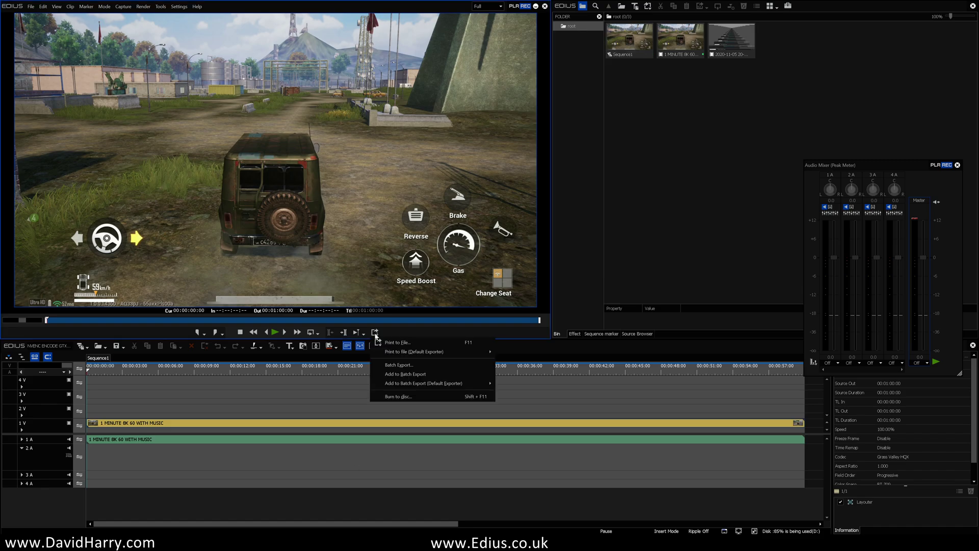
# Open Print to File with the H.265/HEVC (NVIDIA) exporter, ready to enter a file name.
pyautogui.click(398, 343)
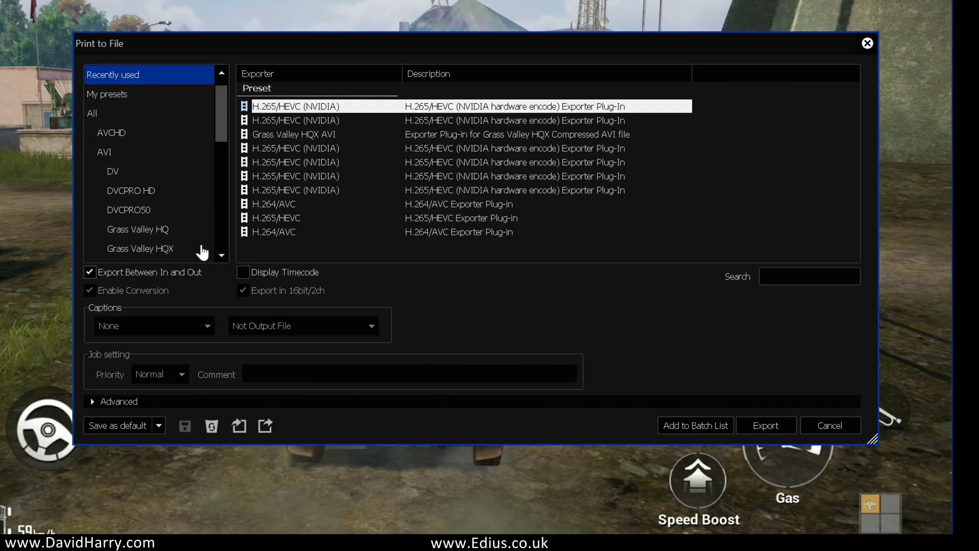
pyautogui.moveTo(219, 116); pyautogui.dragTo(223, 164)
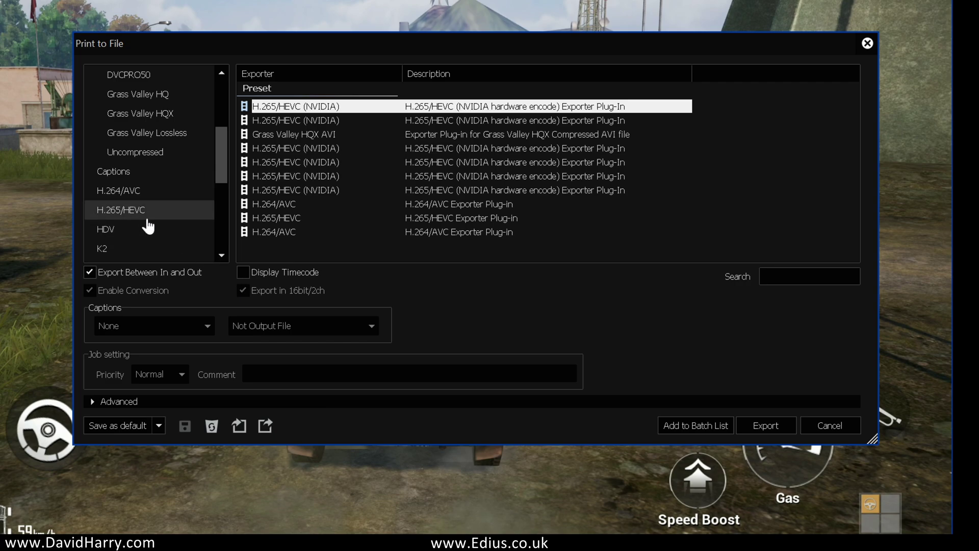
pyautogui.click(123, 213)
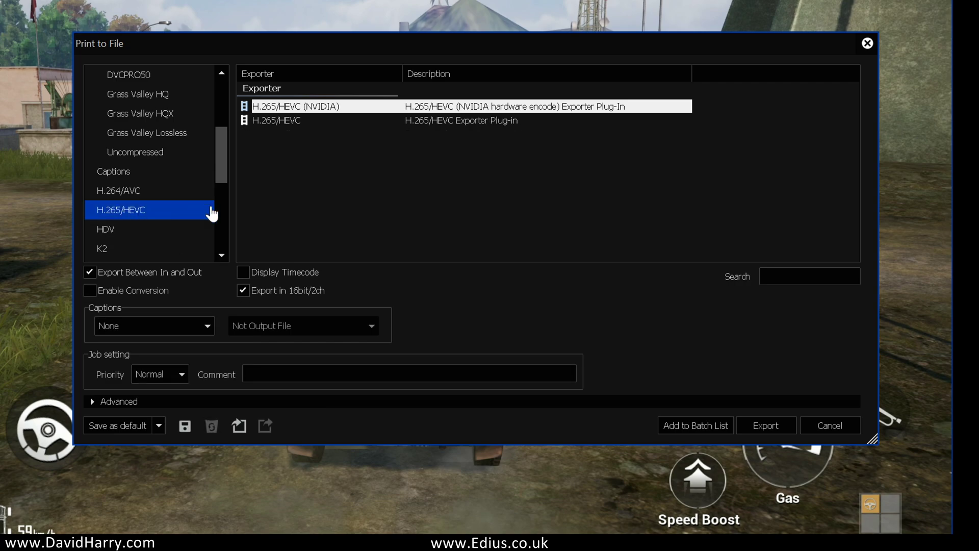
pyautogui.doubleClick(311, 106)
pyautogui.click(492, 312)
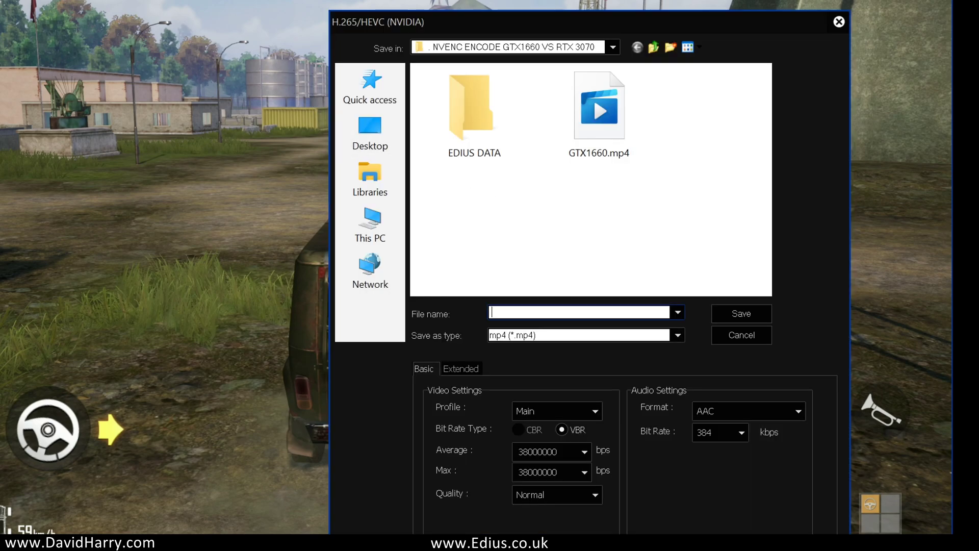
# Enter RTX3070 as the file name and start the Alarms & Clock stopwatch.
pyautogui.write('rtx3070')
pyautogui.press('BackSpace')
pyautogui.press('BackSpace')
pyautogui.press('BackSpace')
pyautogui.press('BackSpace')
pyautogui.press('BackSpace')
pyautogui.press('BackSpace')
pyautogui.press('BackSpace')
pyautogui.write('RTX3070')
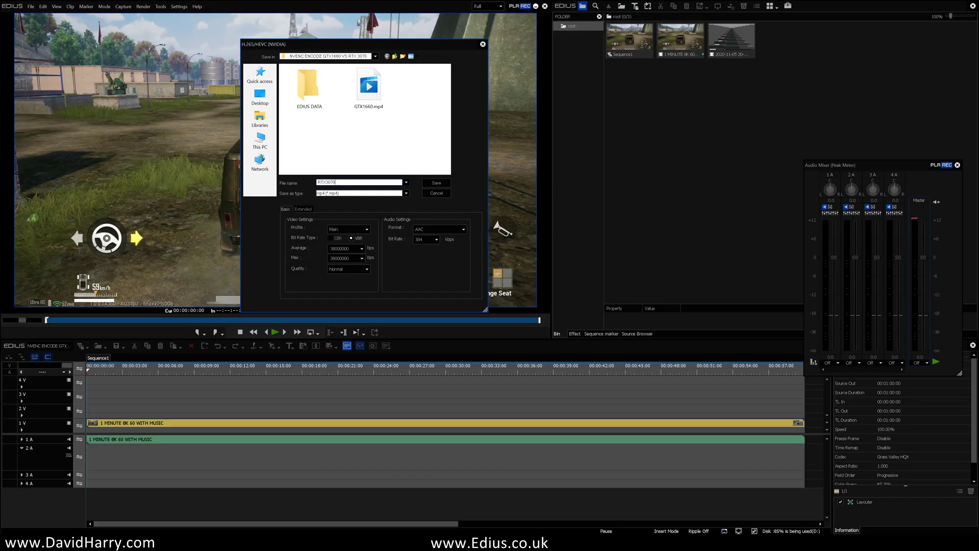
pyautogui.hotkey('alt', 'Tab')
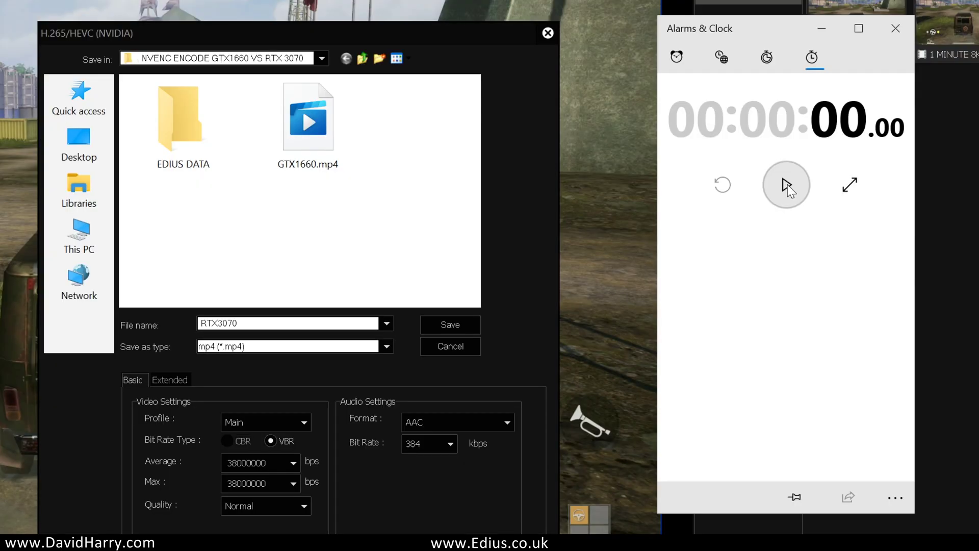
pyautogui.click(597, 117)
# Start the RTX3070.mp4 render, enlarge the GV Job Monitor, and place the stopwatch beside it.
pyautogui.click(456, 324)
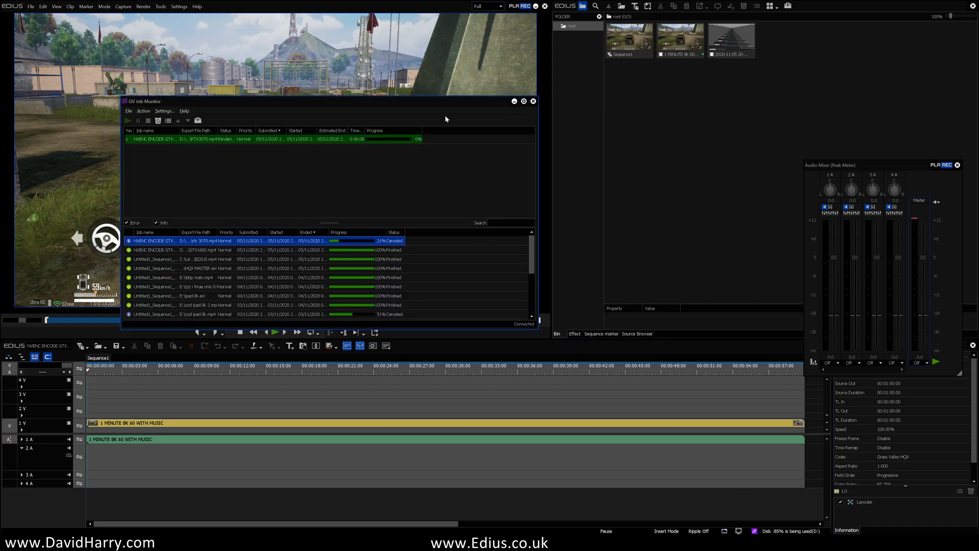
pyautogui.moveTo(446, 105); pyautogui.dragTo(412, 70)
pyautogui.moveTo(505, 293); pyautogui.dragTo(616, 442)
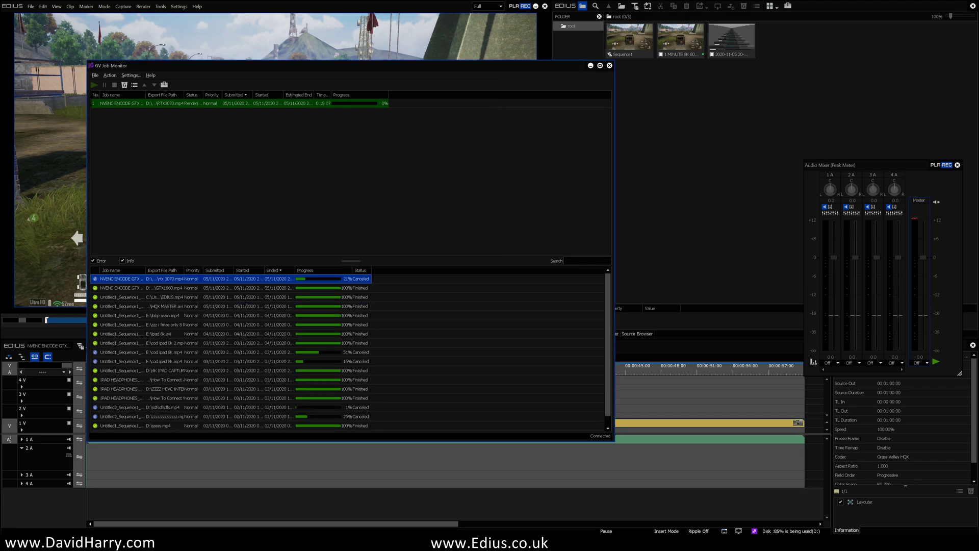
pyautogui.hotkey('alt', 'Tab')
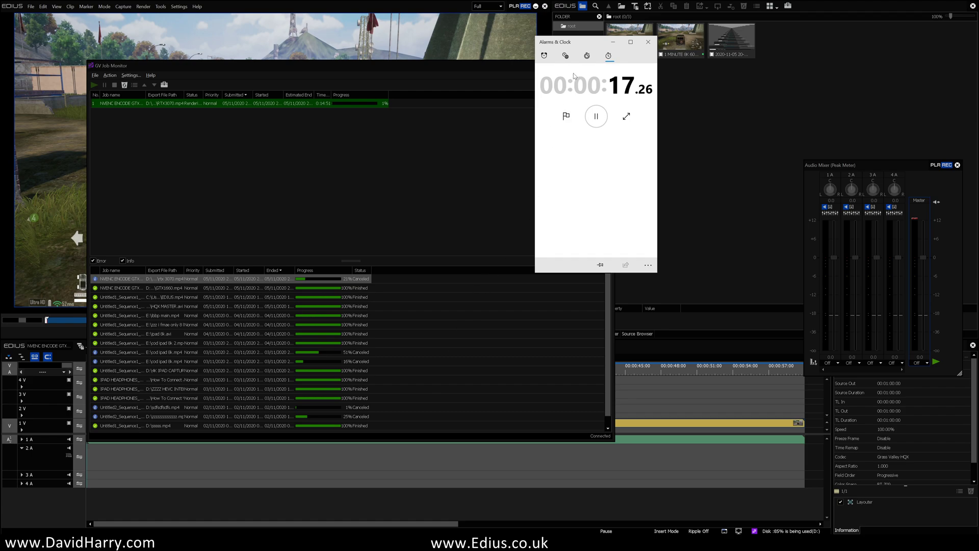
pyautogui.moveTo(584, 45); pyautogui.dragTo(667, 82)
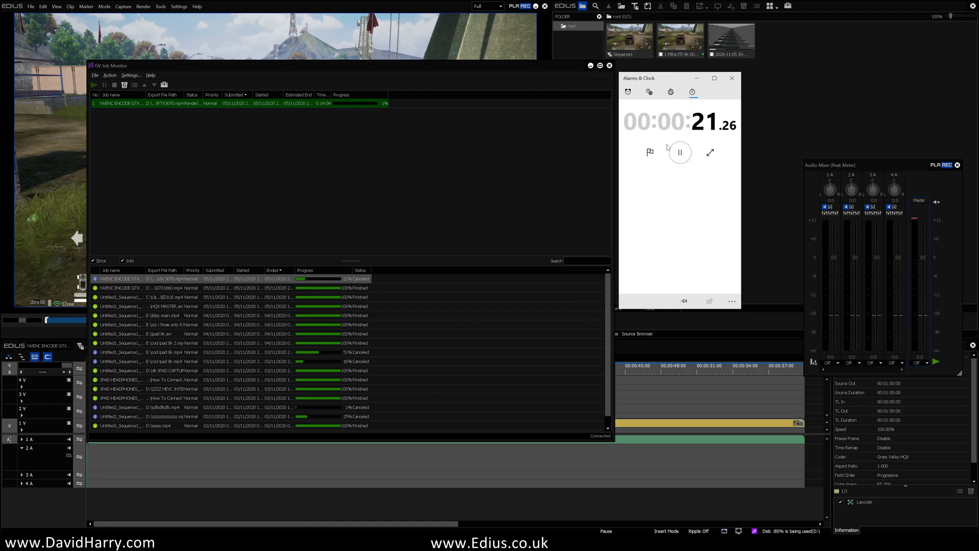